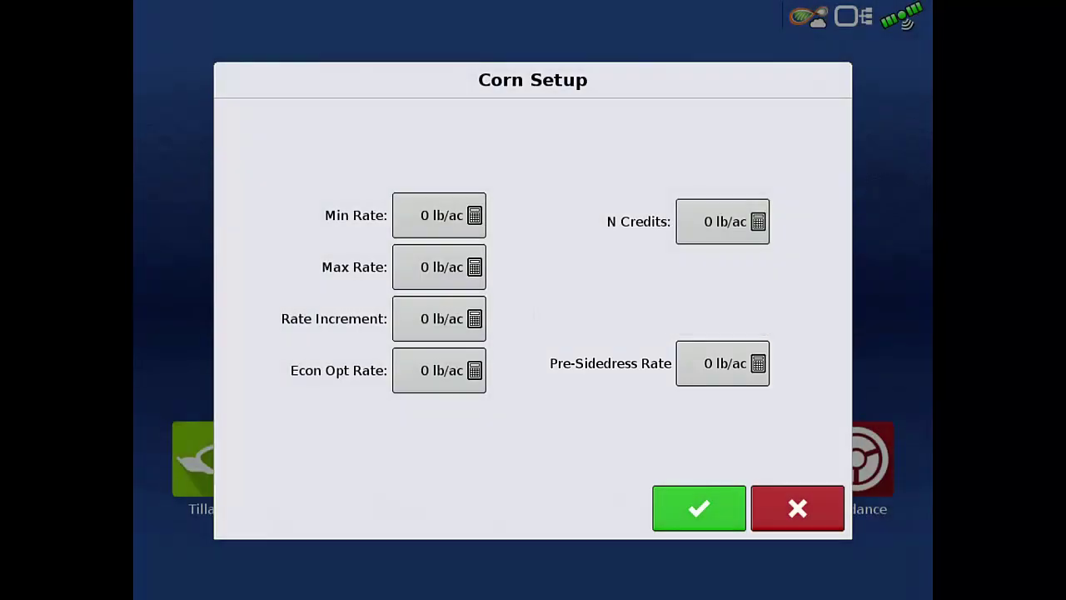
Set the corn minimum rate to 20, maximum to 180 and increment to 10
{"action": "left_click", "coordinate": [439, 215]}
{"action": "type", "text": "20"}
{"action": "left_click", "coordinate": [699, 507]}
{"action": "left_click", "coordinate": [438, 267]}
{"action": "type", "text": "180"}
{"action": "left_click", "coordinate": [699, 507]}
{"action": "left_click", "coordinate": [439, 318]}
{"action": "type", "text": "10"}
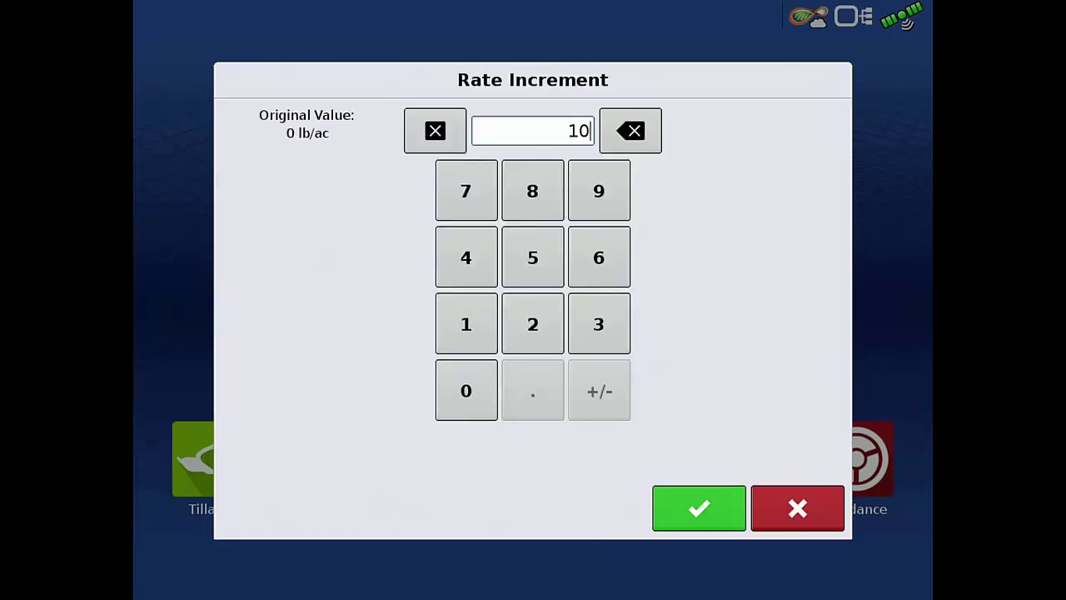
{"action": "left_click", "coordinate": [698, 506]}
Set corn economic optimum 180, N credits 40, pre-sidedress 80 lb/ac, and save
{"action": "left_click", "coordinate": [439, 370]}
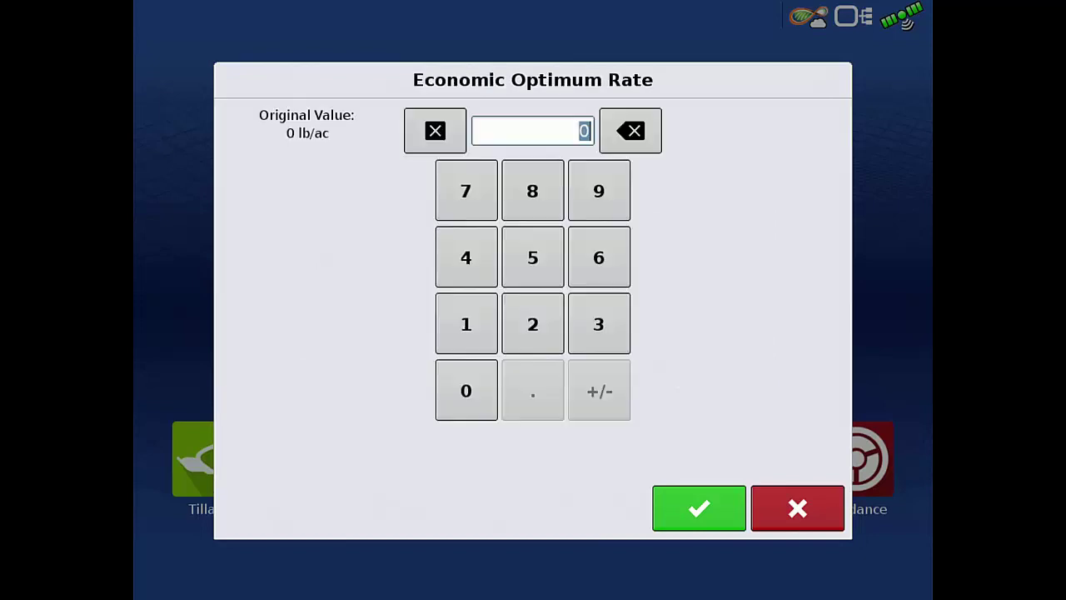
{"action": "type", "text": "180"}
{"action": "left_click", "coordinate": [699, 507]}
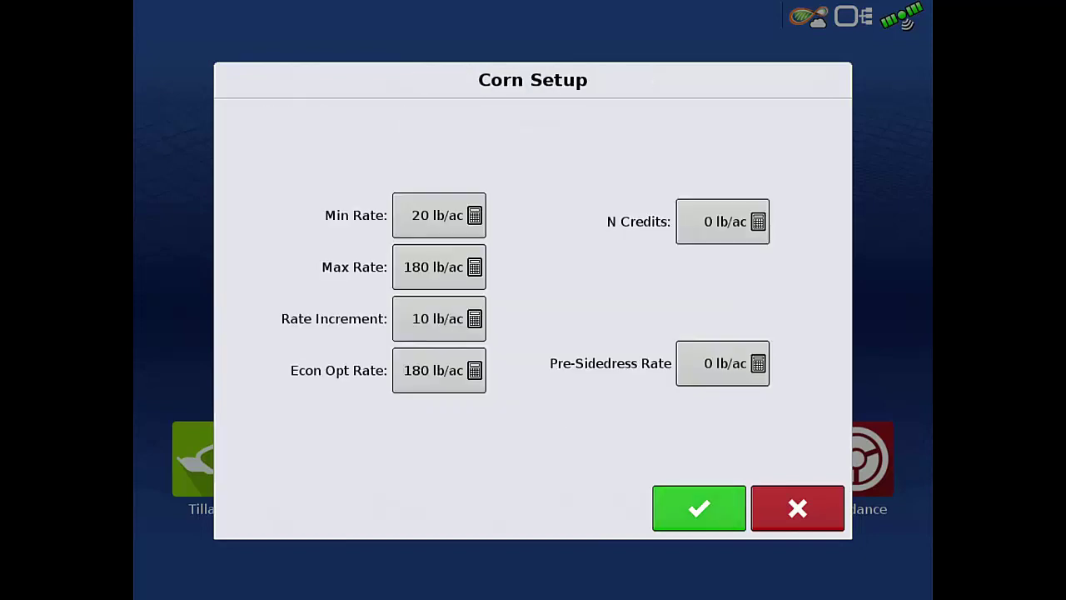
{"action": "left_click", "coordinate": [722, 220]}
{"action": "type", "text": "40"}
{"action": "left_click", "coordinate": [699, 507]}
{"action": "left_click", "coordinate": [722, 363]}
{"action": "type", "text": "80"}
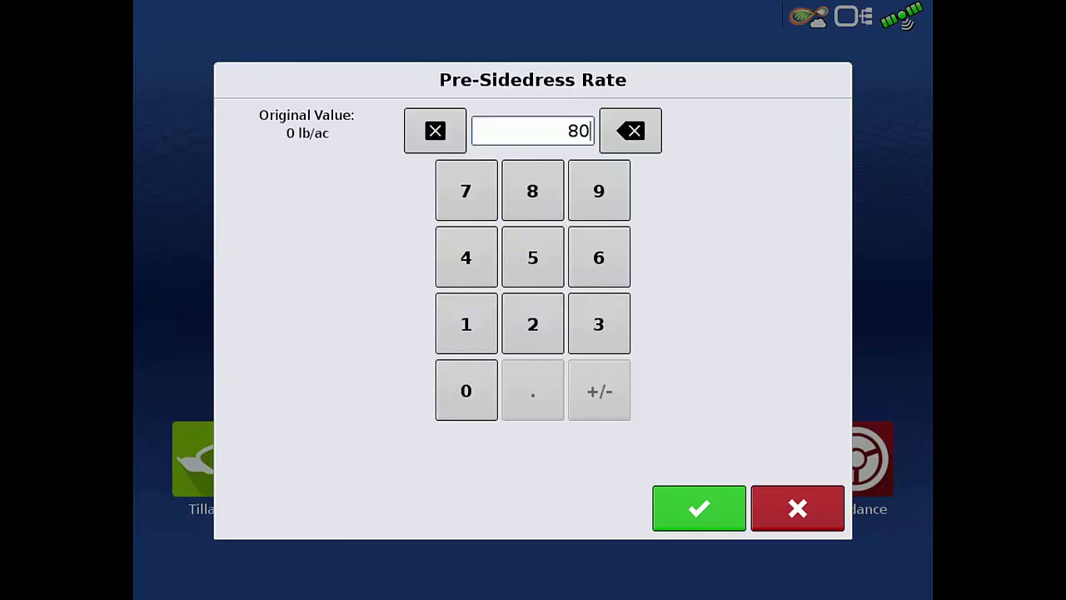
{"action": "left_click", "coordinate": [699, 507]}
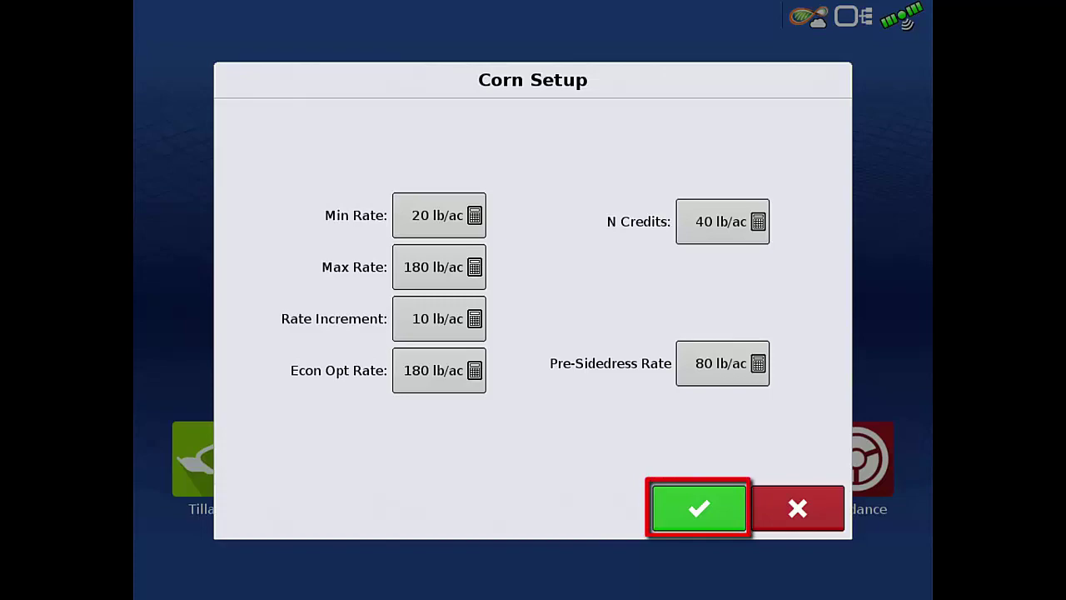
{"action": "left_click", "coordinate": [700, 507]}
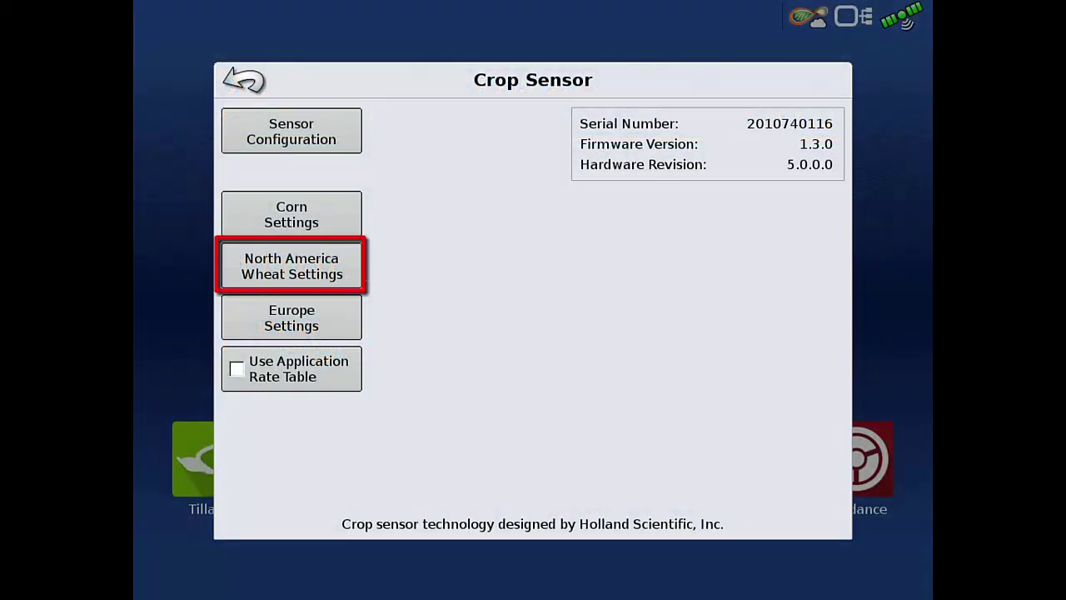
In North America Wheat Settings, set the minimum rate to 20 and maximum to 180
{"action": "left_click", "coordinate": [292, 266]}
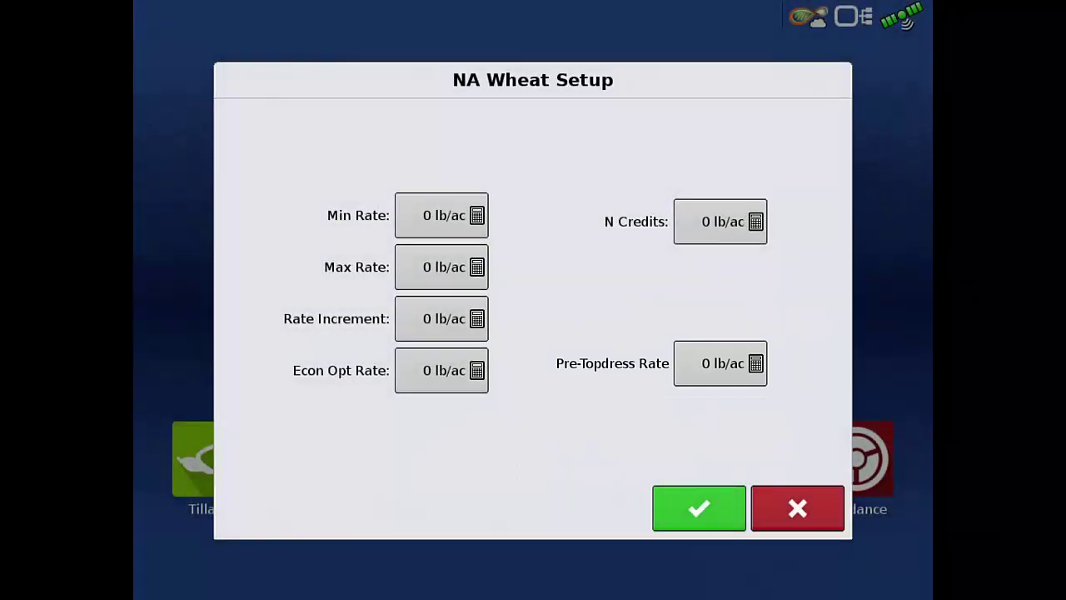
{"action": "left_click", "coordinate": [441, 215]}
{"action": "type", "text": "20"}
{"action": "left_click", "coordinate": [699, 508]}
{"action": "left_click", "coordinate": [442, 267]}
{"action": "type", "text": "1"}
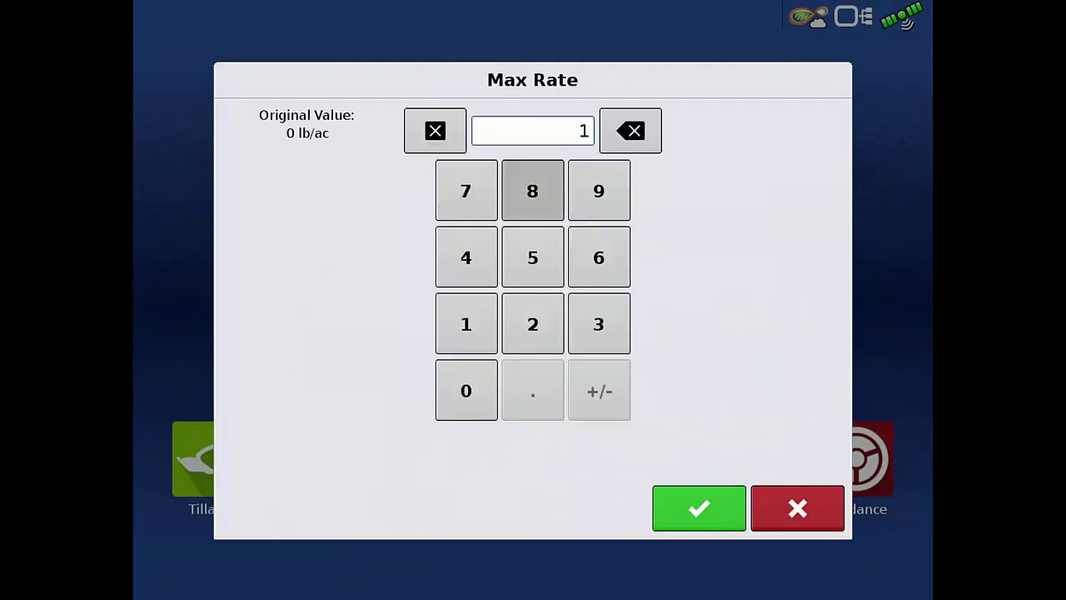
{"action": "type", "text": "80"}
{"action": "left_click", "coordinate": [699, 508]}
Set the wheat increment to 5, economic optimum to 180 and pre-topdress rate to 40
{"action": "left_click", "coordinate": [442, 316]}
{"action": "left_click", "coordinate": [797, 508]}
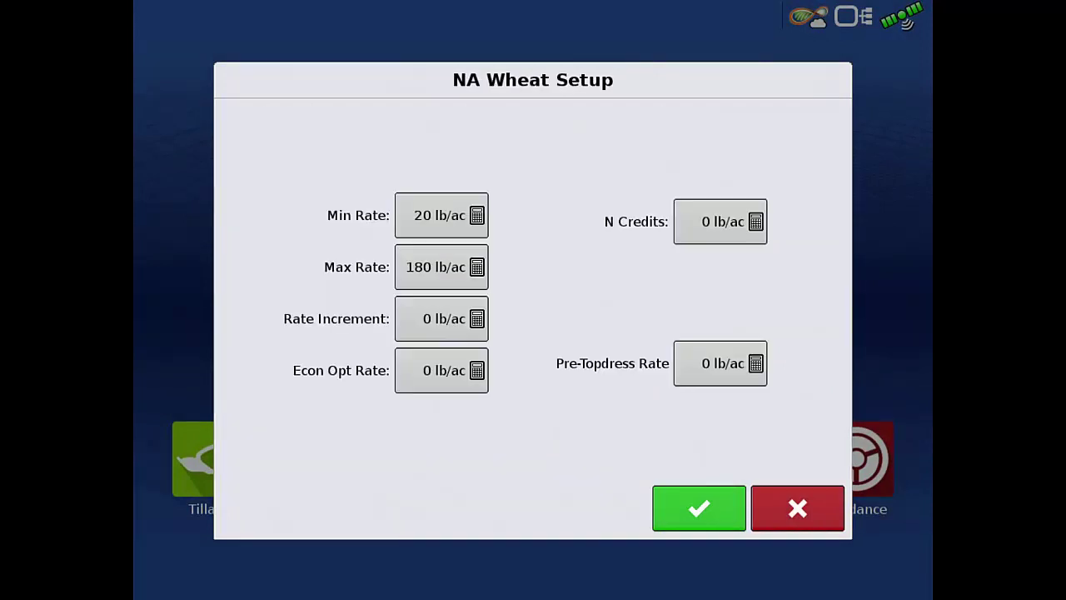
{"action": "left_click", "coordinate": [441, 318]}
{"action": "type", "text": "5"}
{"action": "left_click", "coordinate": [699, 508]}
{"action": "left_click", "coordinate": [441, 370]}
{"action": "type", "text": "180"}
{"action": "left_click", "coordinate": [699, 508]}
{"action": "left_click", "coordinate": [720, 363]}
{"action": "type", "text": "40"}
{"action": "left_click", "coordinate": [699, 508]}
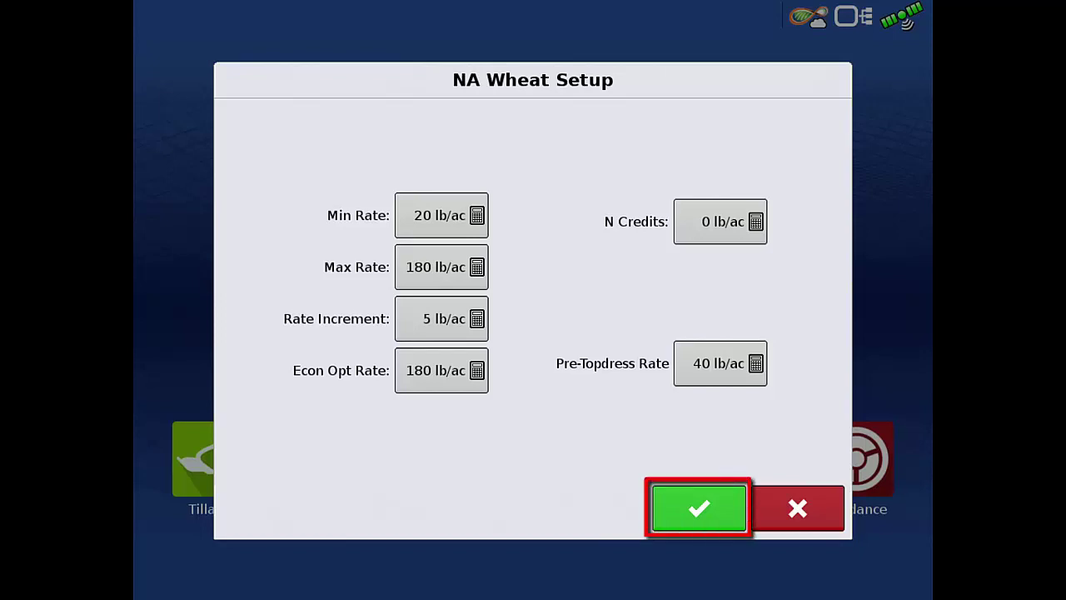
Save the NA wheat settings and back out to Operating Configuration Selection
{"action": "left_click", "coordinate": [698, 508]}
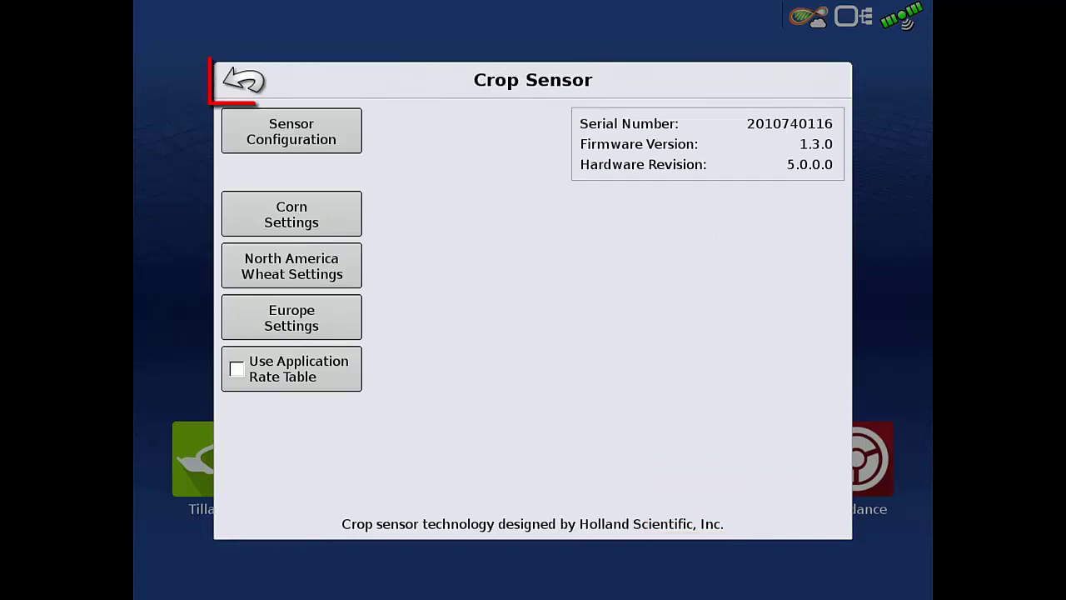
{"action": "left_click", "coordinate": [243, 80]}
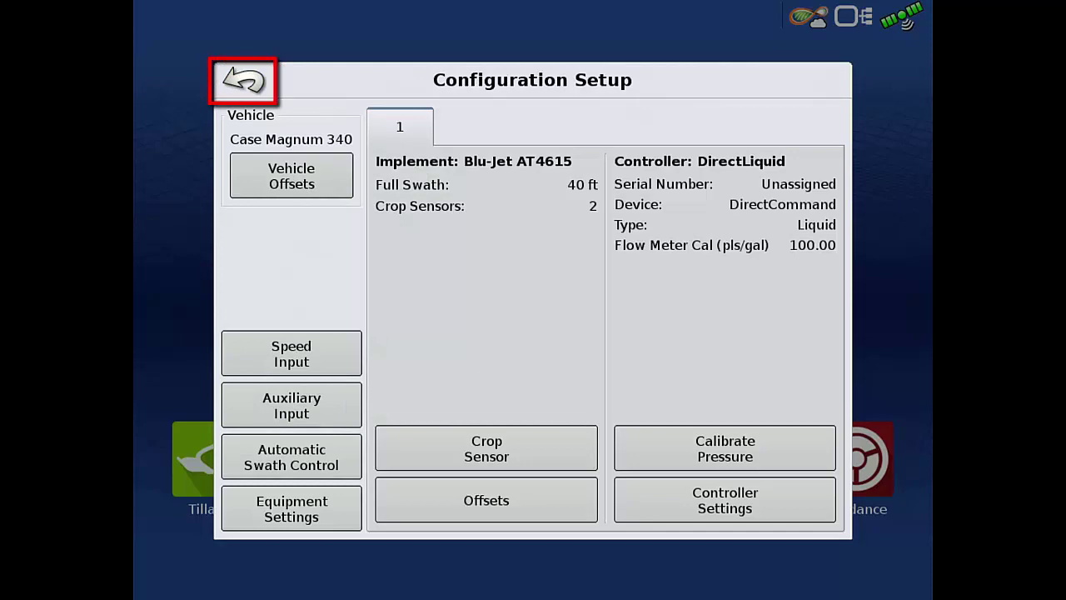
{"action": "left_click", "coordinate": [243, 80]}
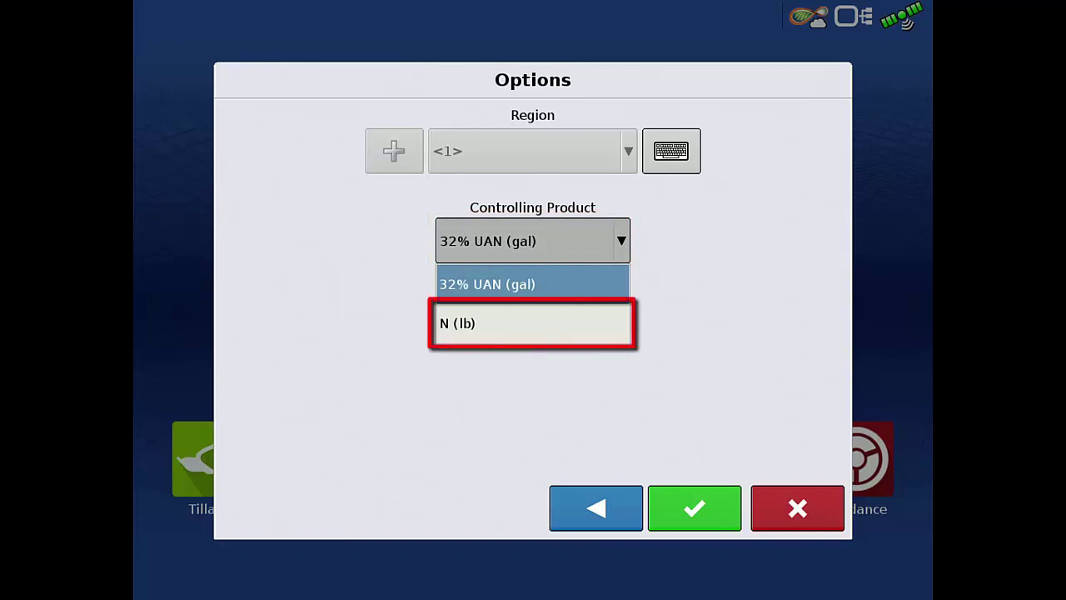
Choose N (lb) as the controlling product and confirm the options to reach the map
{"action": "left_click", "coordinate": [533, 323]}
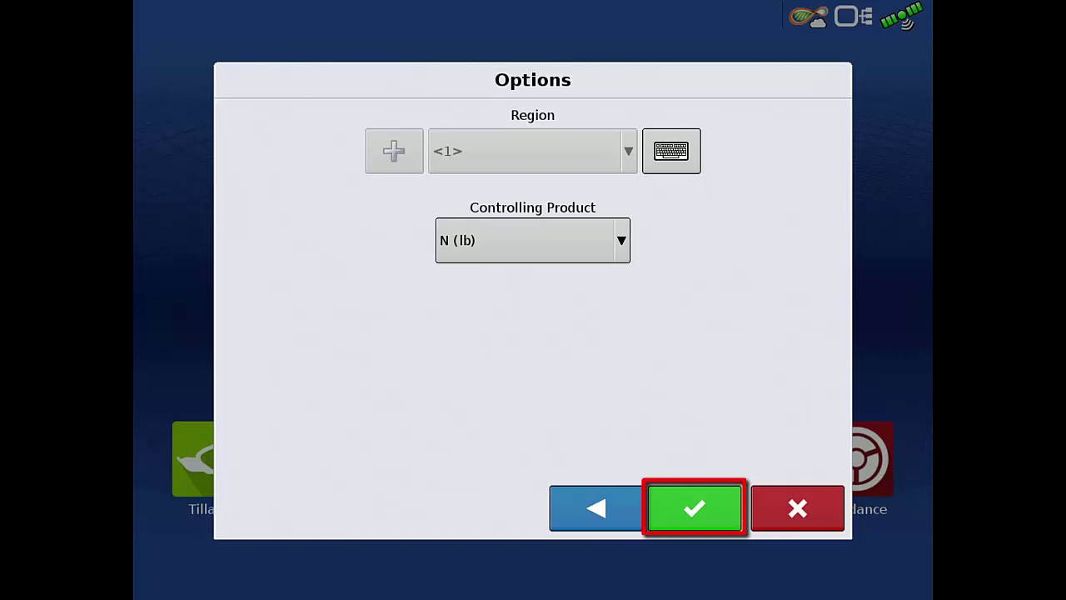
{"action": "left_click", "coordinate": [694, 507]}
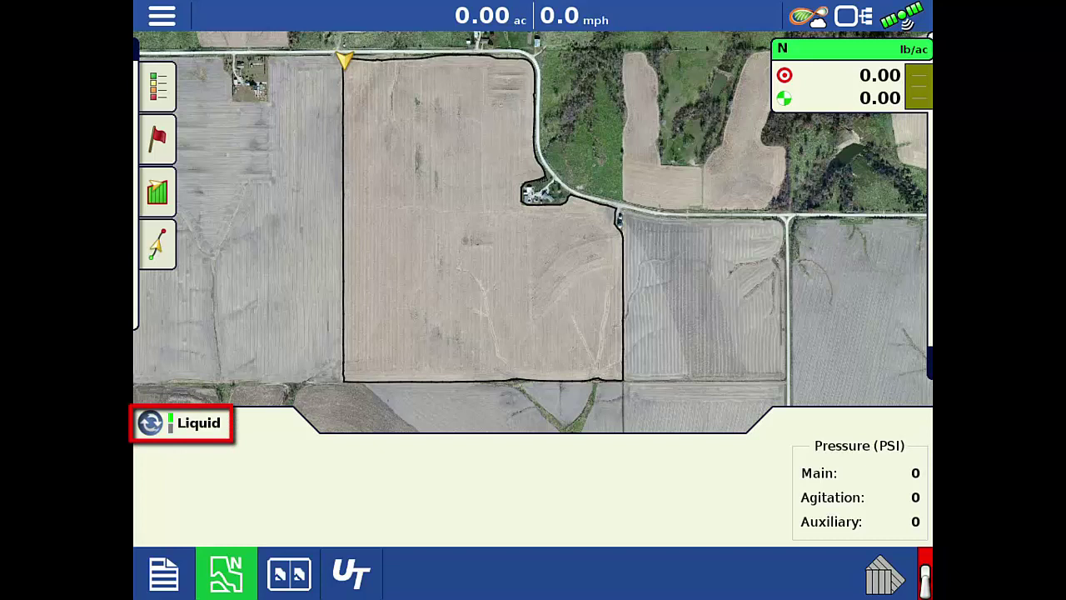
Toggle the bottom-left Liquid product panel to the OptRx readout
{"action": "left_click", "coordinate": [182, 423]}
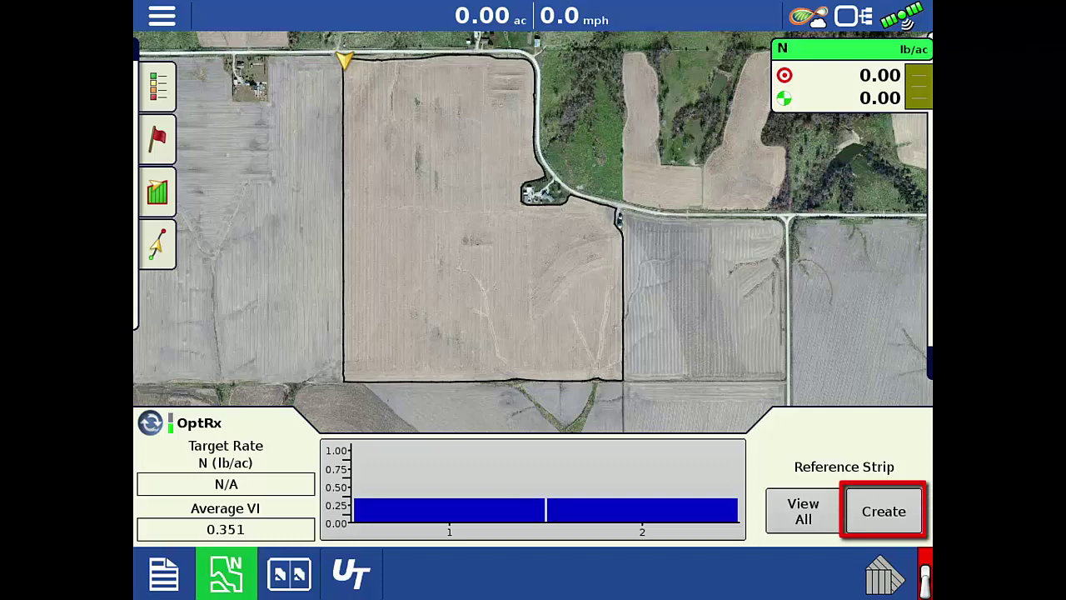
Create a reference strip using Wheat - North America (Tillering) and name it '2018 Wheat'
{"action": "left_click", "coordinate": [883, 510]}
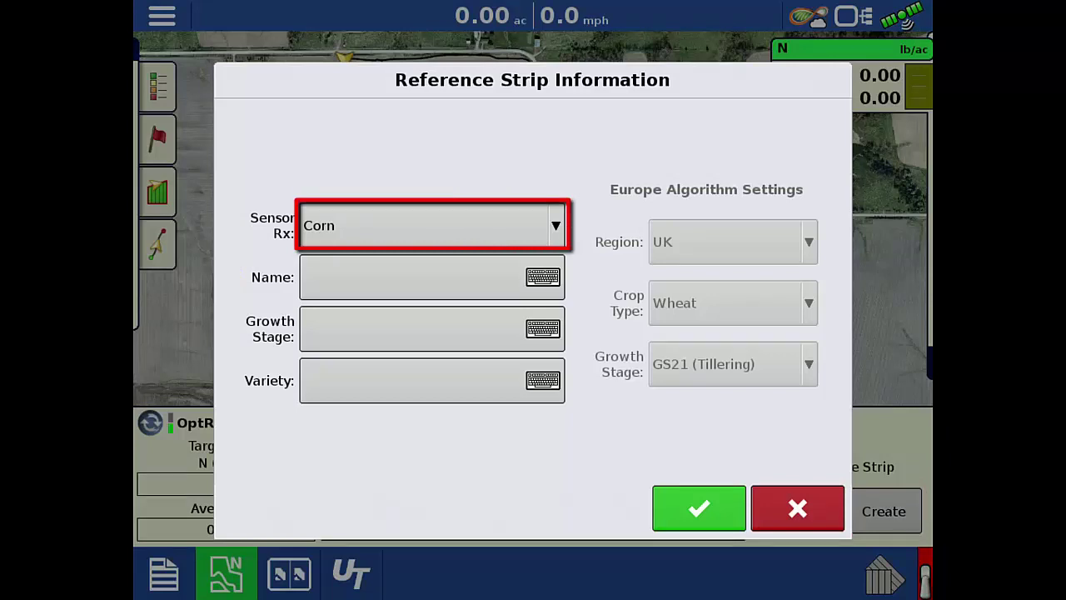
{"action": "left_click", "coordinate": [433, 225]}
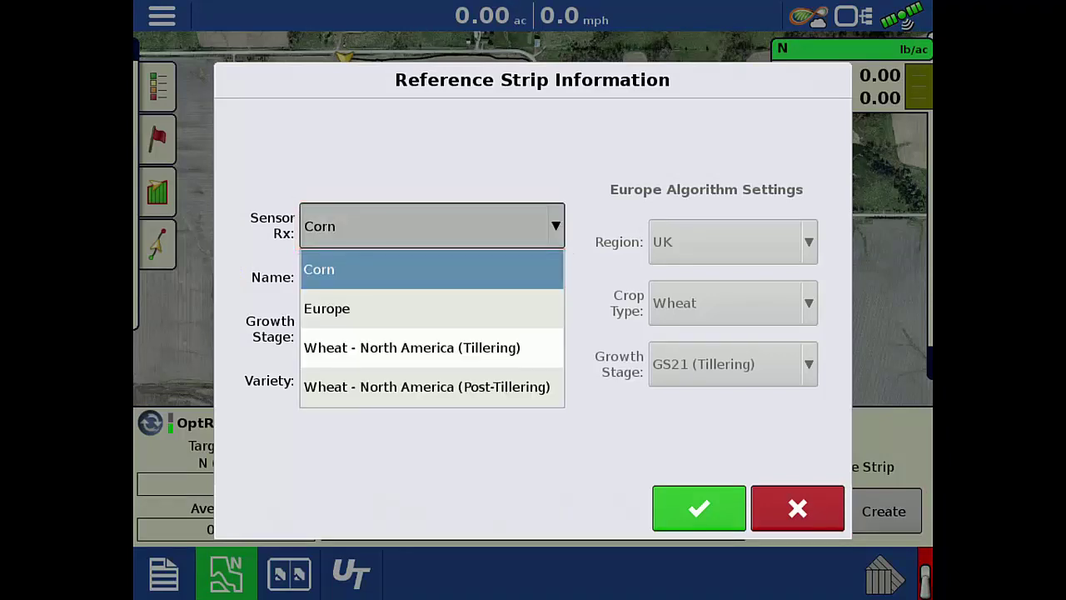
{"action": "left_click", "coordinate": [412, 347]}
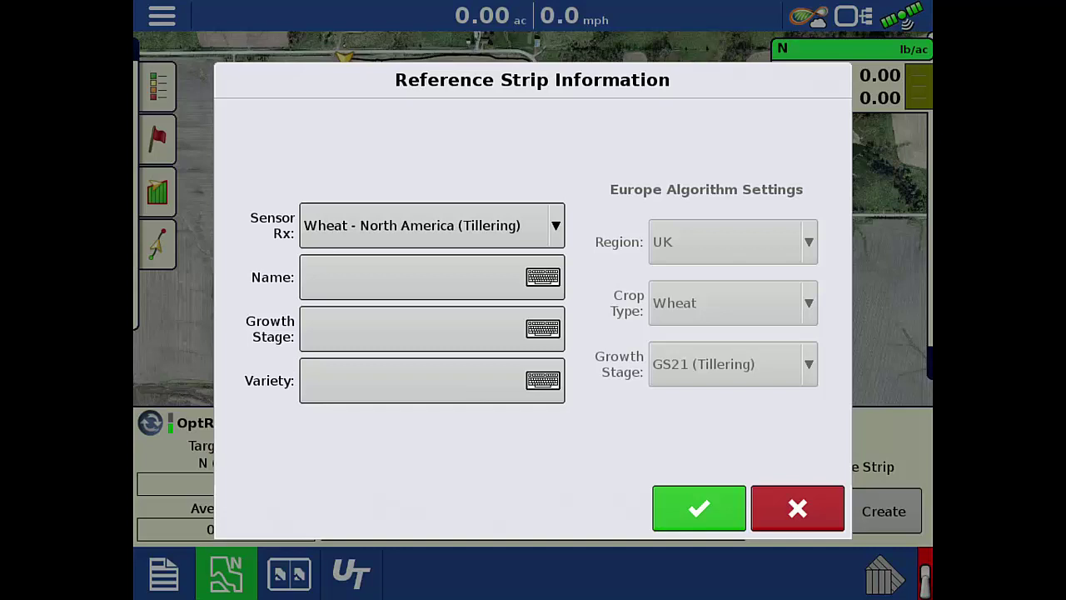
{"action": "left_click", "coordinate": [412, 277]}
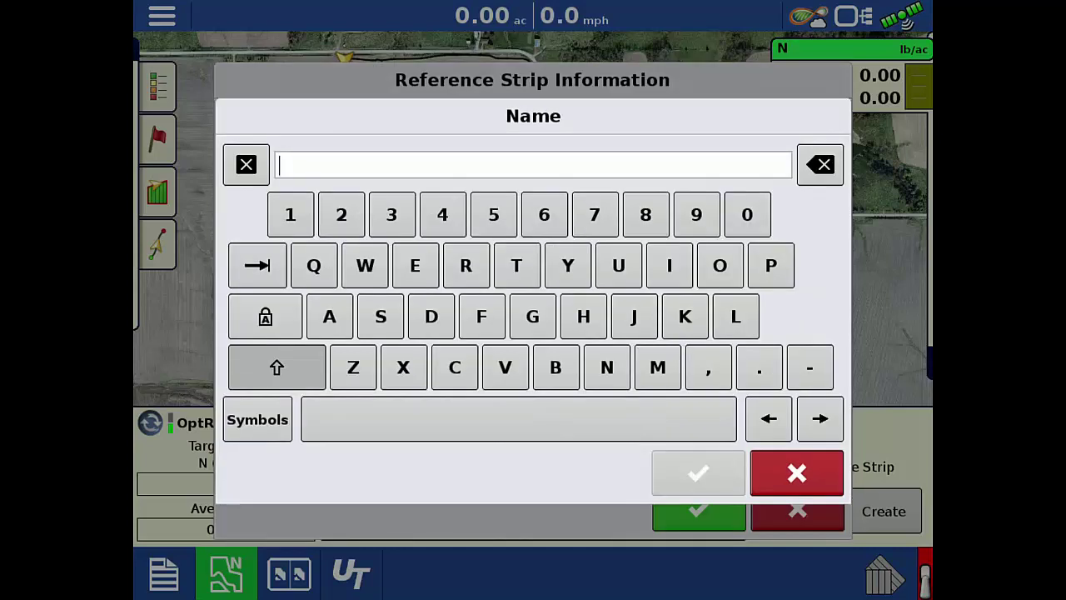
{"action": "type", "text": "2018 Whear"}
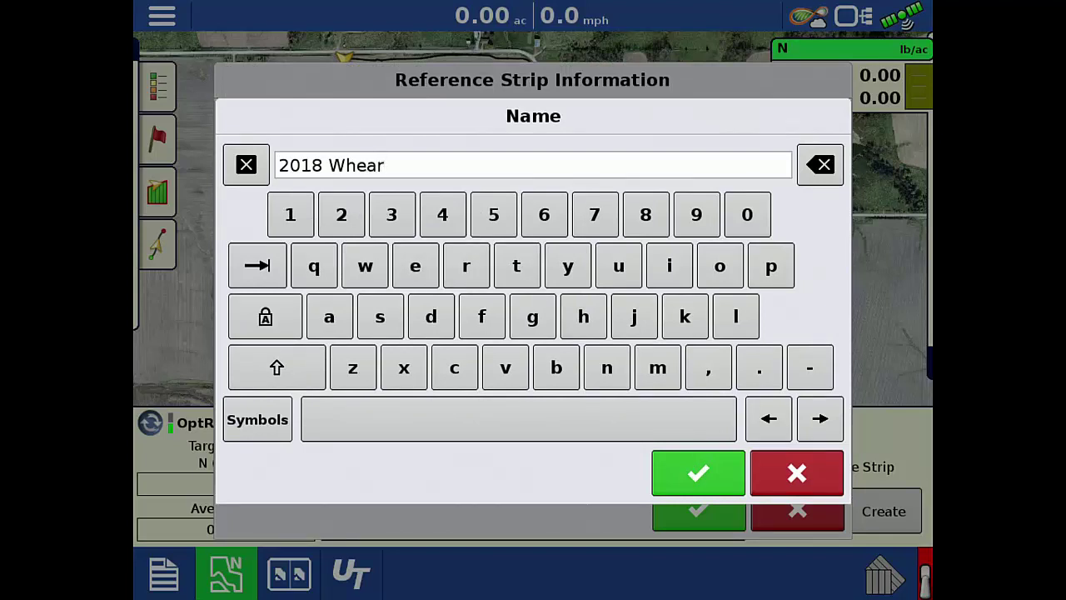
{"action": "key", "text": "BackSpace"}
{"action": "type", "text": "t"}
{"action": "left_click", "coordinate": [698, 472]}
Enter growth stage GS22 and variety Faller, then save the reference strip
{"action": "left_click", "coordinate": [412, 329]}
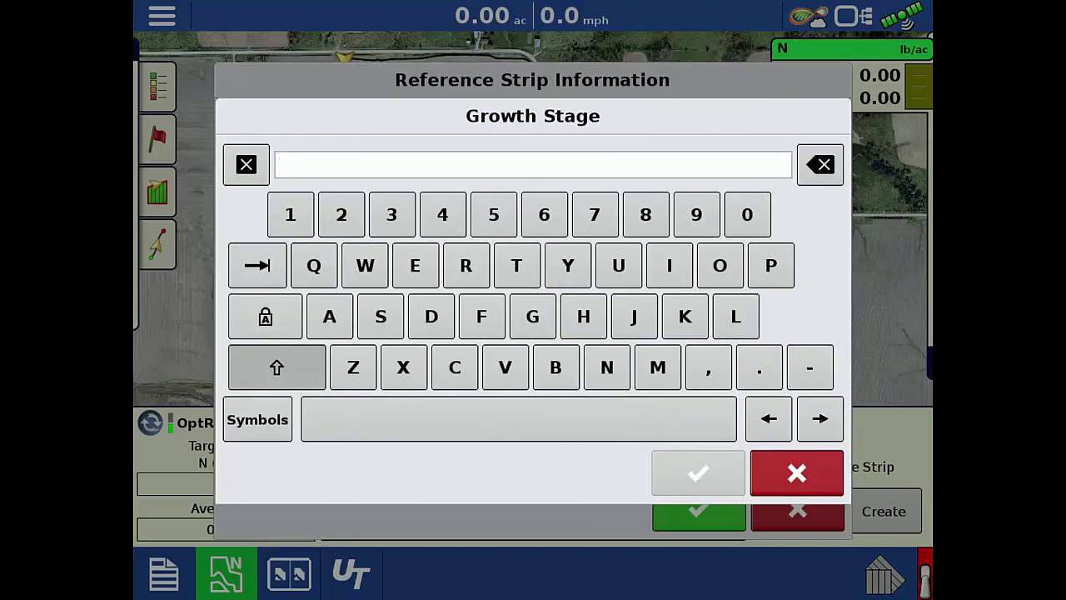
{"action": "type", "text": "GS"}
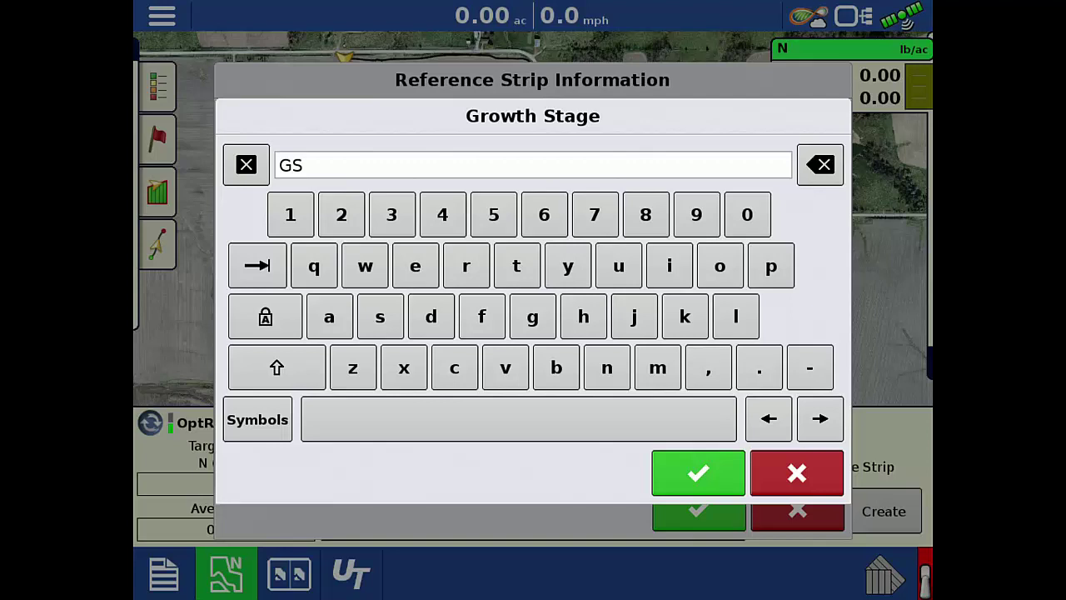
{"action": "type", "text": "22"}
{"action": "key", "text": "Return"}
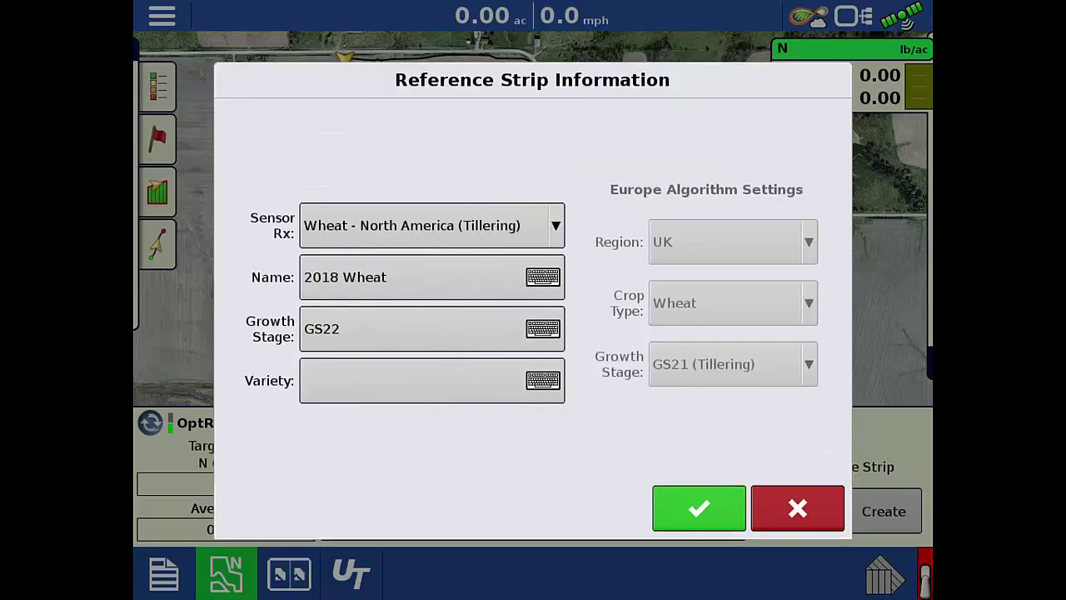
{"action": "left_click", "coordinate": [413, 381]}
{"action": "type", "text": "Fa"}
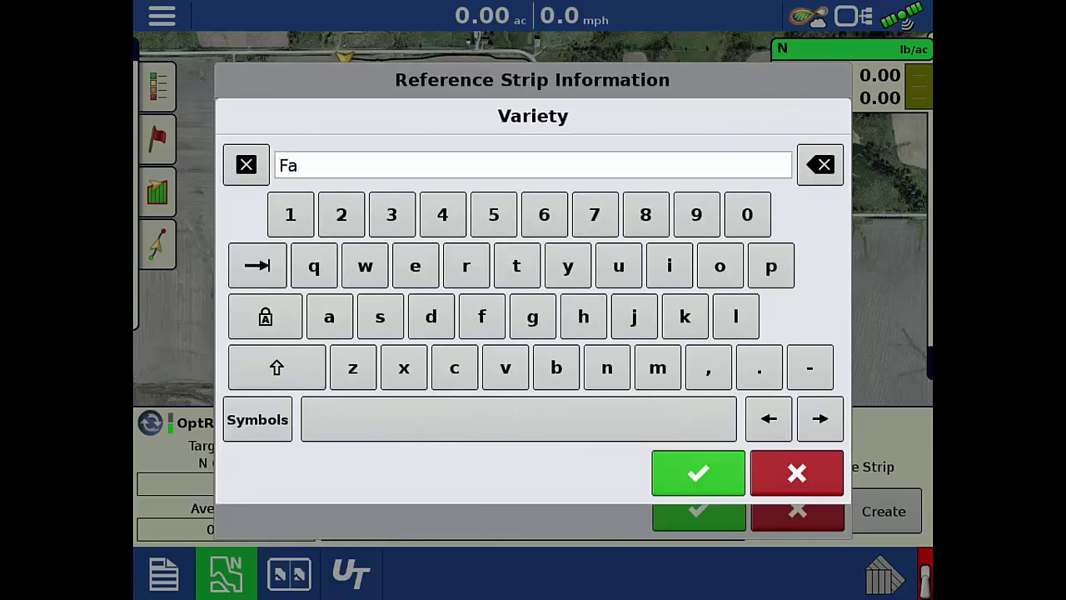
{"action": "type", "text": "ller"}
{"action": "key", "text": "Return"}
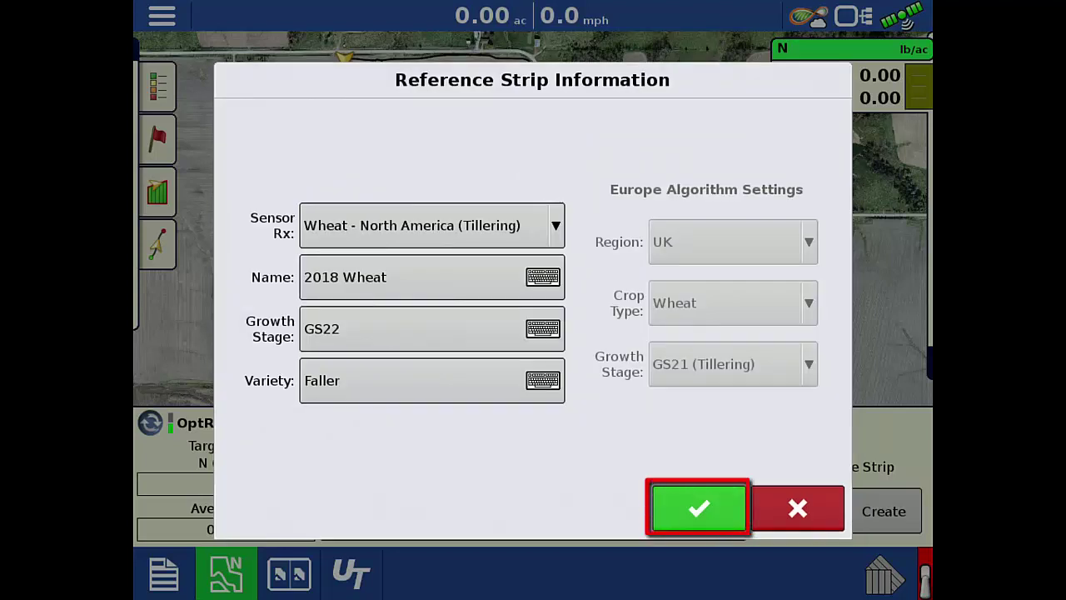
{"action": "left_click", "coordinate": [699, 508]}
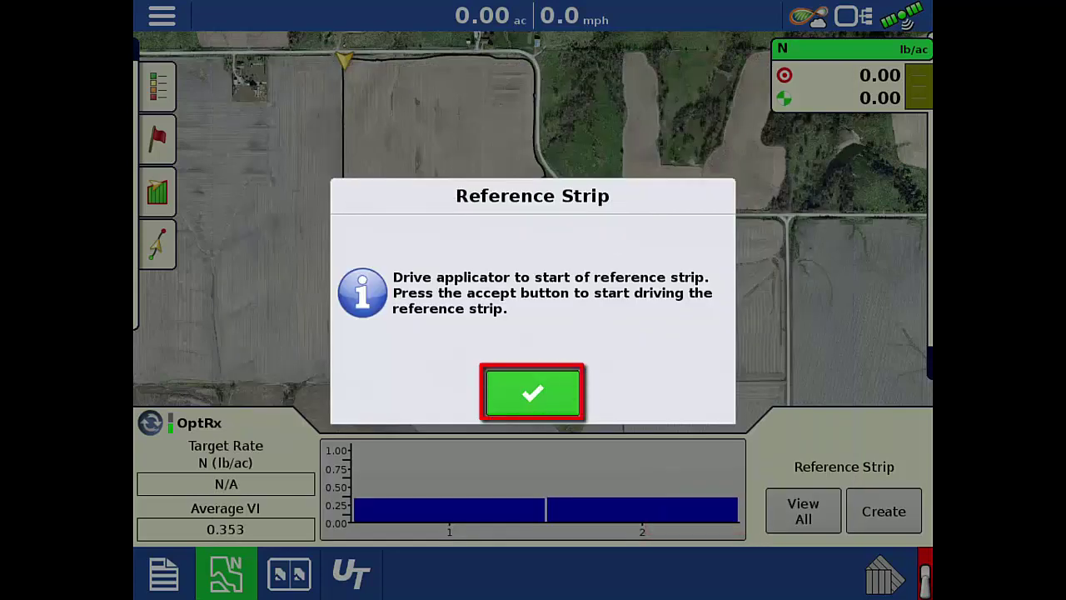
Confirm the Reference Strip prompt to start recording the wheat strip
{"action": "left_click", "coordinate": [532, 392]}
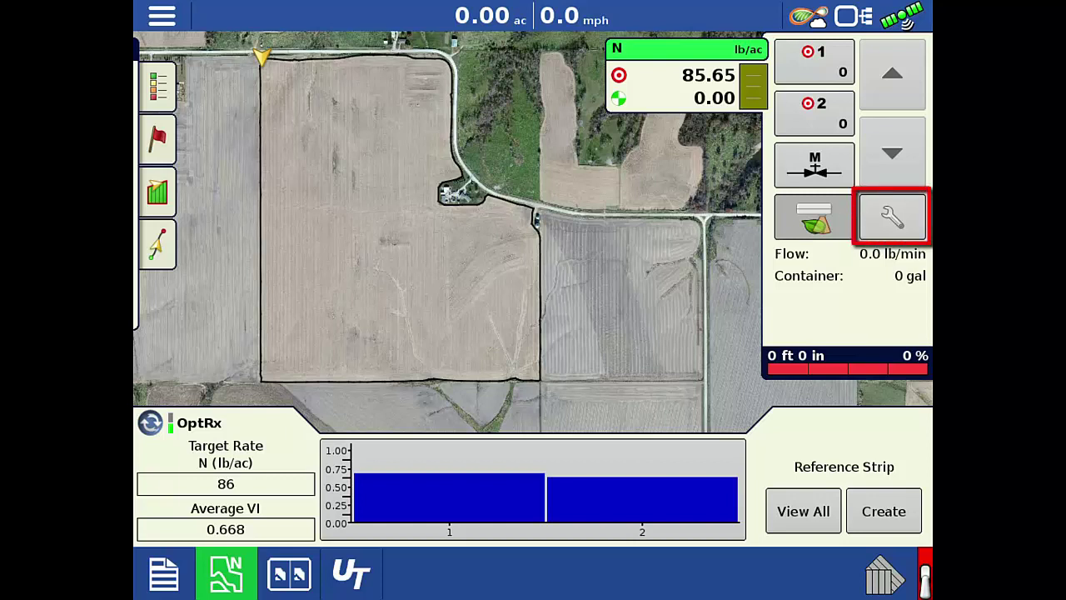
{"action": "left_click", "coordinate": [892, 216]}
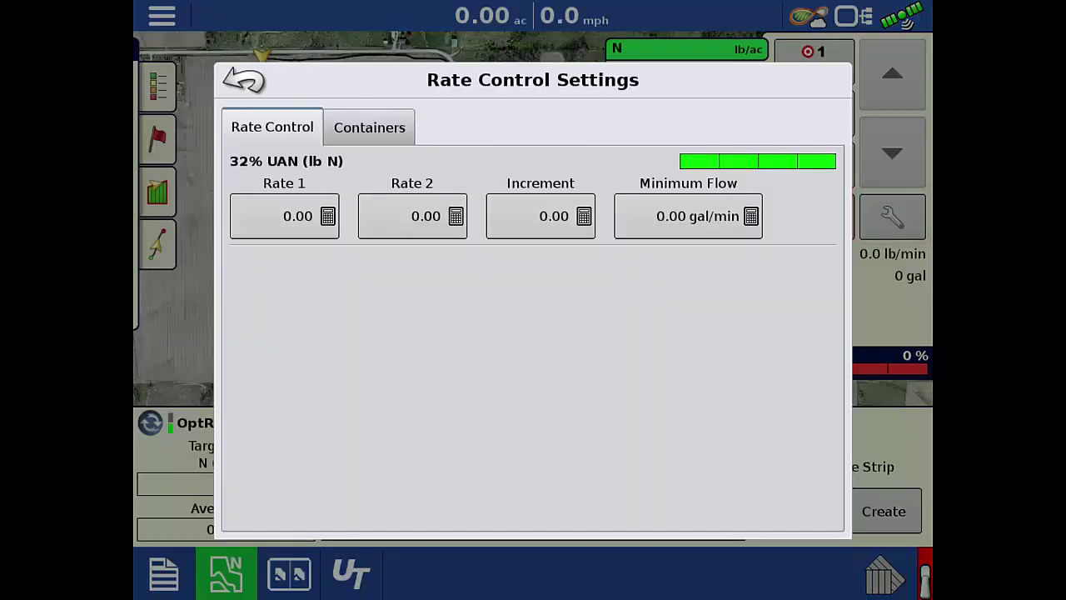